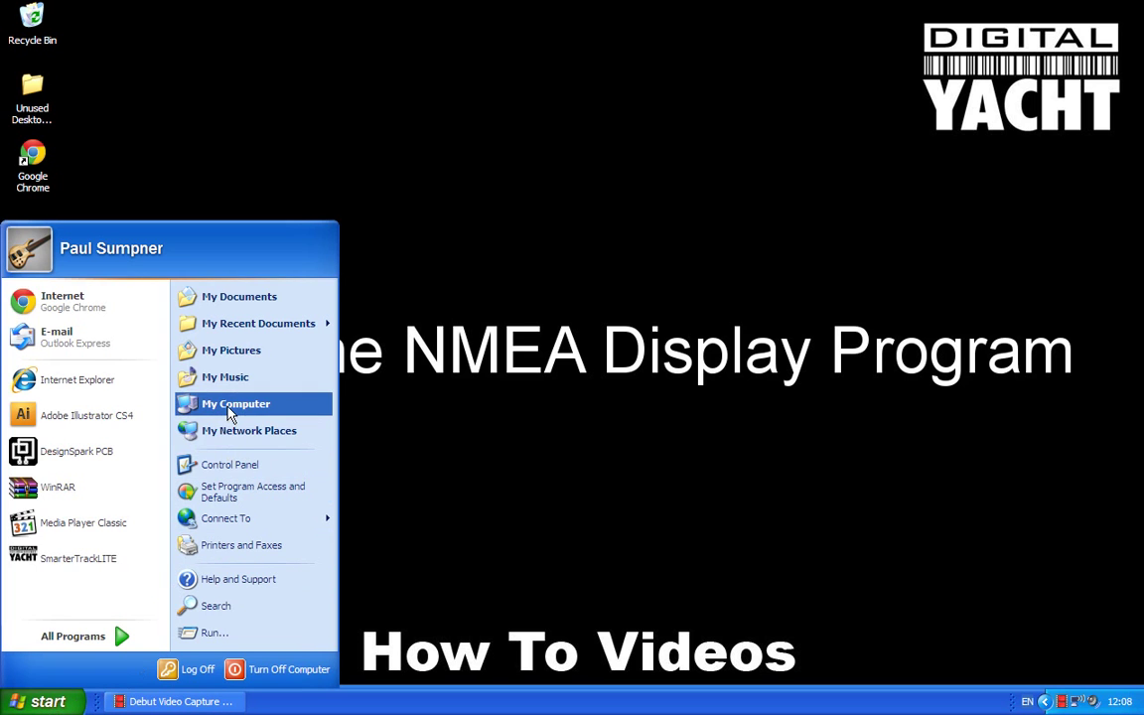
Copy the NMEA Data Display Program folder from the Digital Yacht (D:) CD to the desktop.
left_click(229, 407)
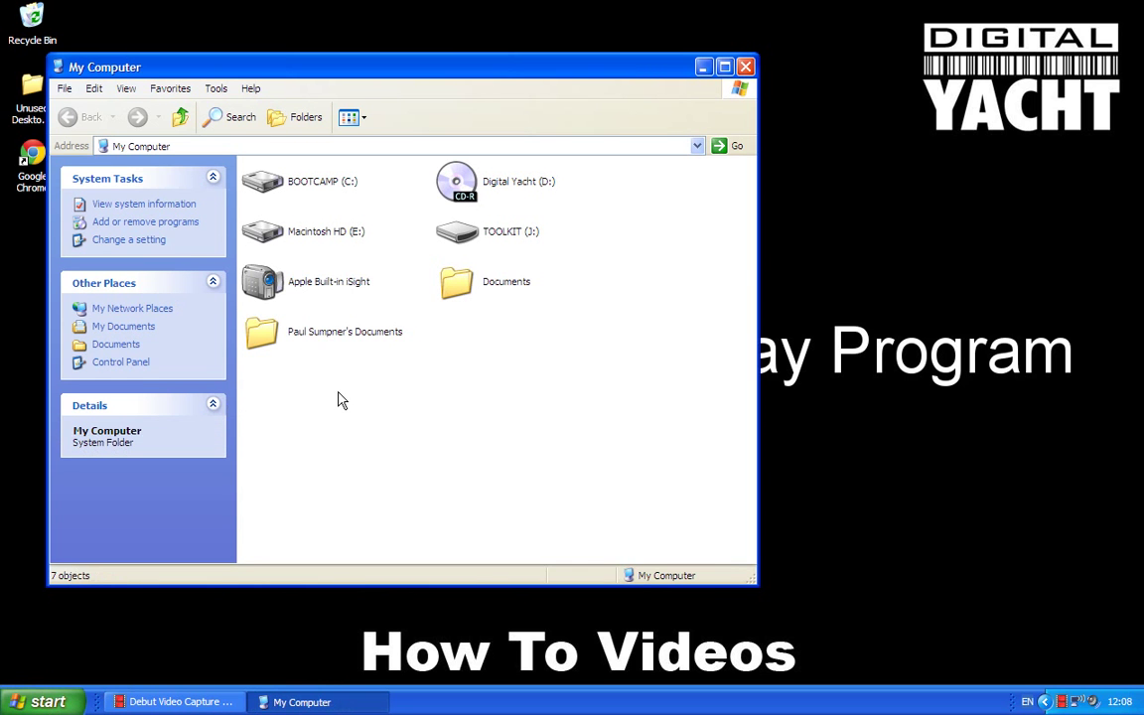
double_click(508, 189)
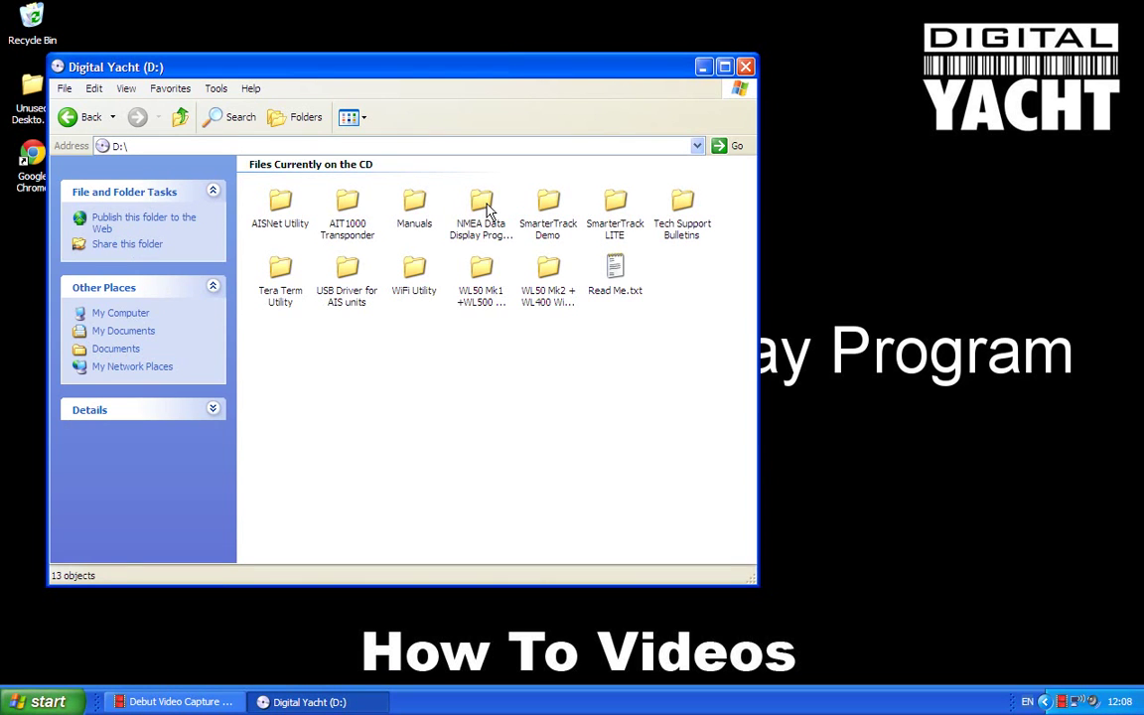
left_click_drag(480, 208, 31, 212)
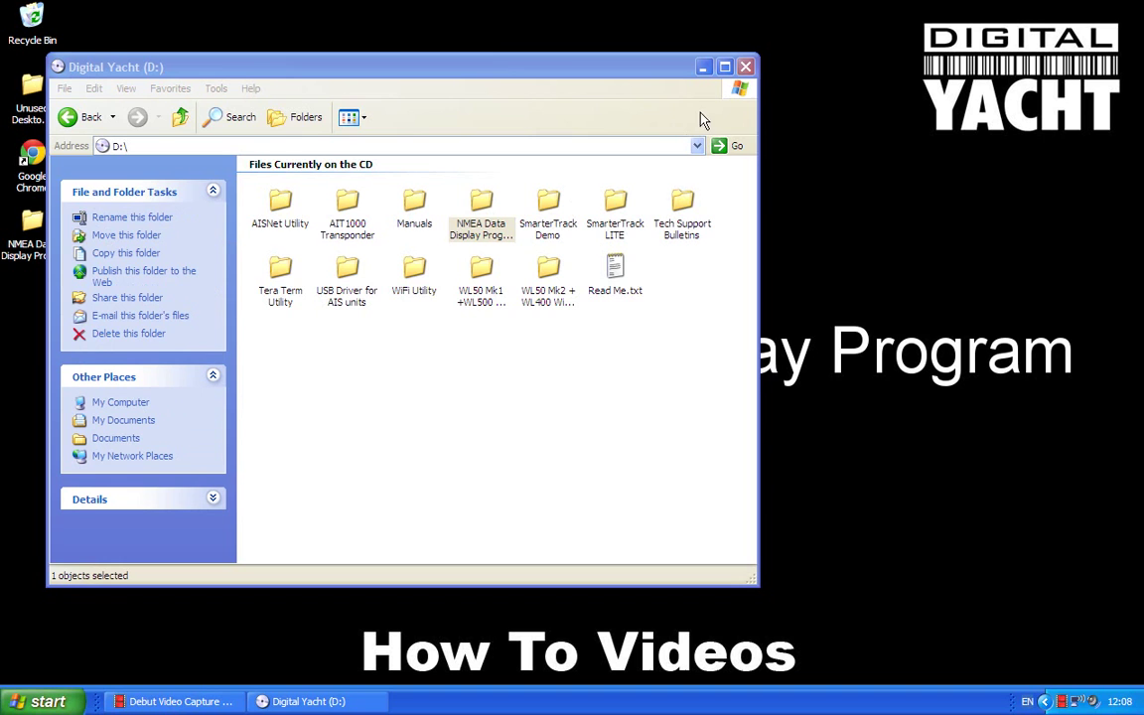
left_click(745, 69)
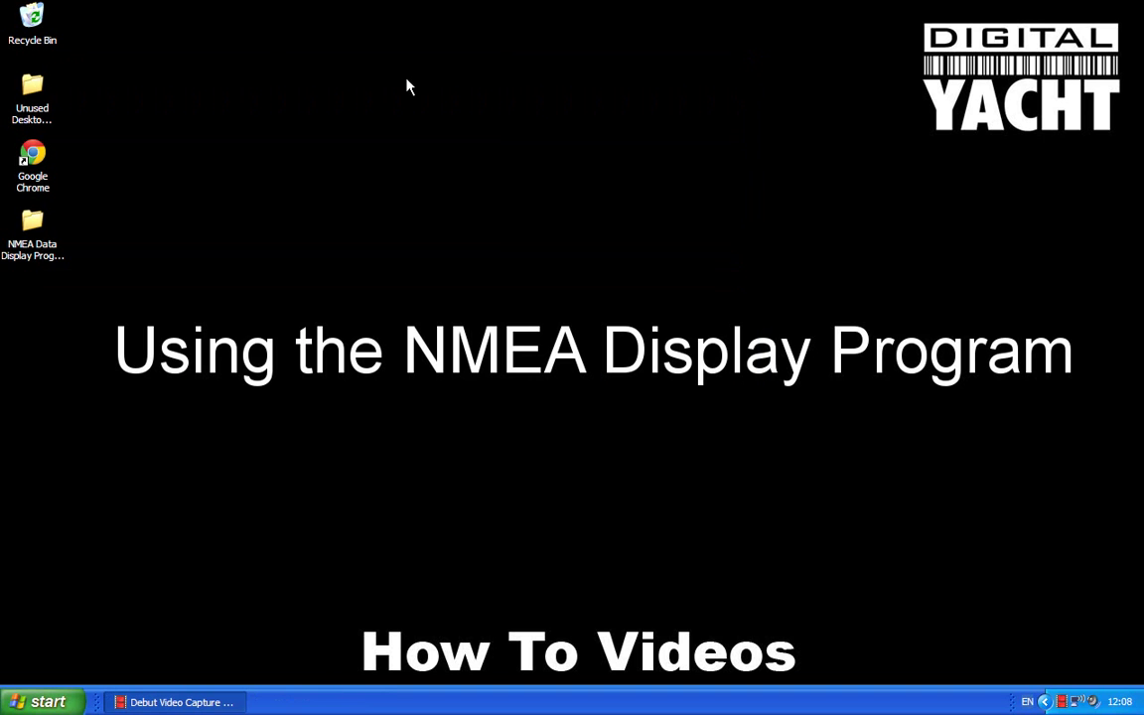
Open the desktop NMEA Data Display Program folder and select NMEA Data Display Parser.exe.
double_click(33, 227)
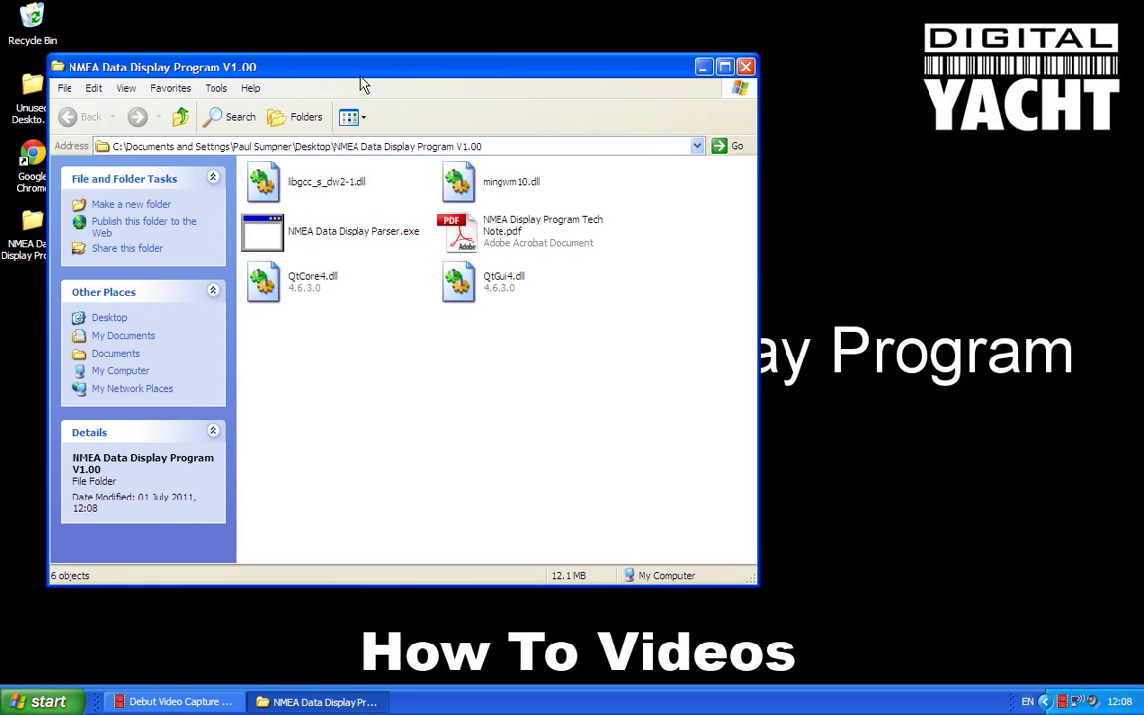
left_click_drag(361, 79, 420, 60)
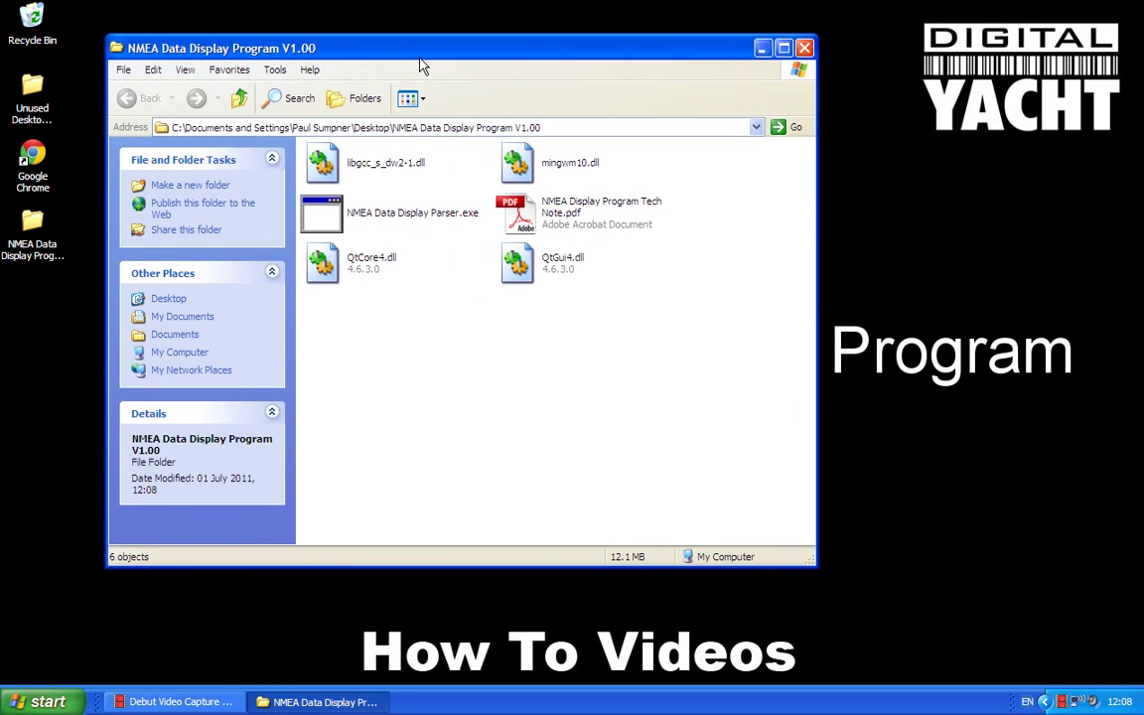
left_click(390, 221)
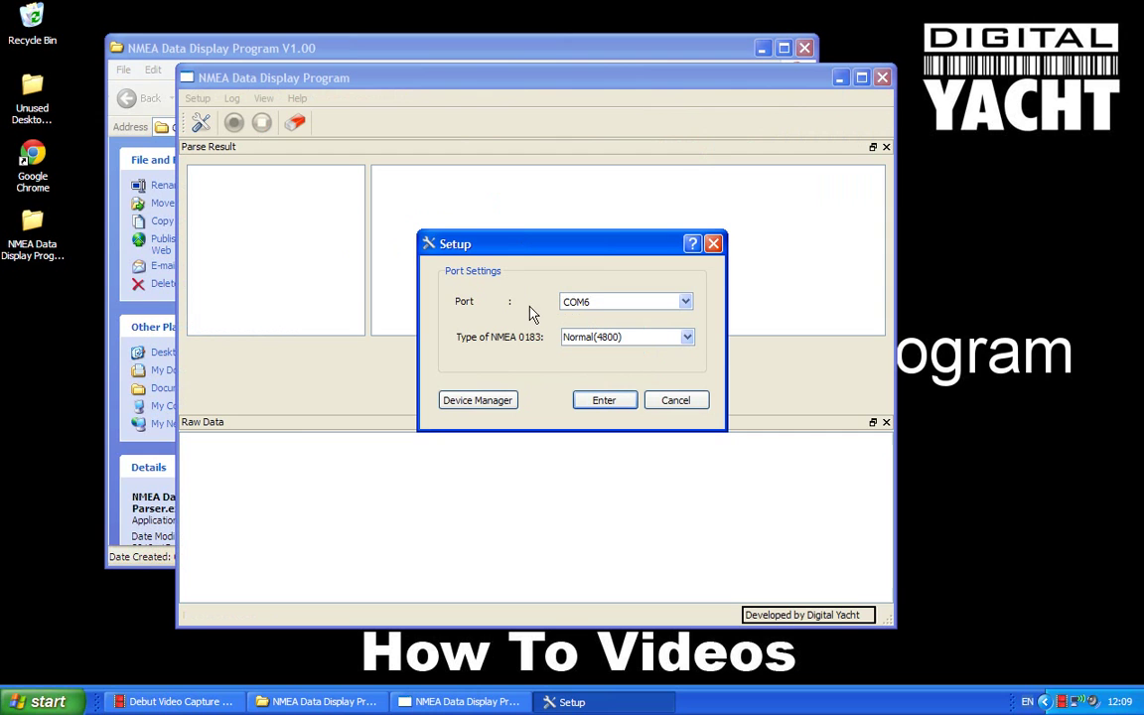
Open Device Manager from the Setup dialog to check the available COM ports.
left_click(476, 400)
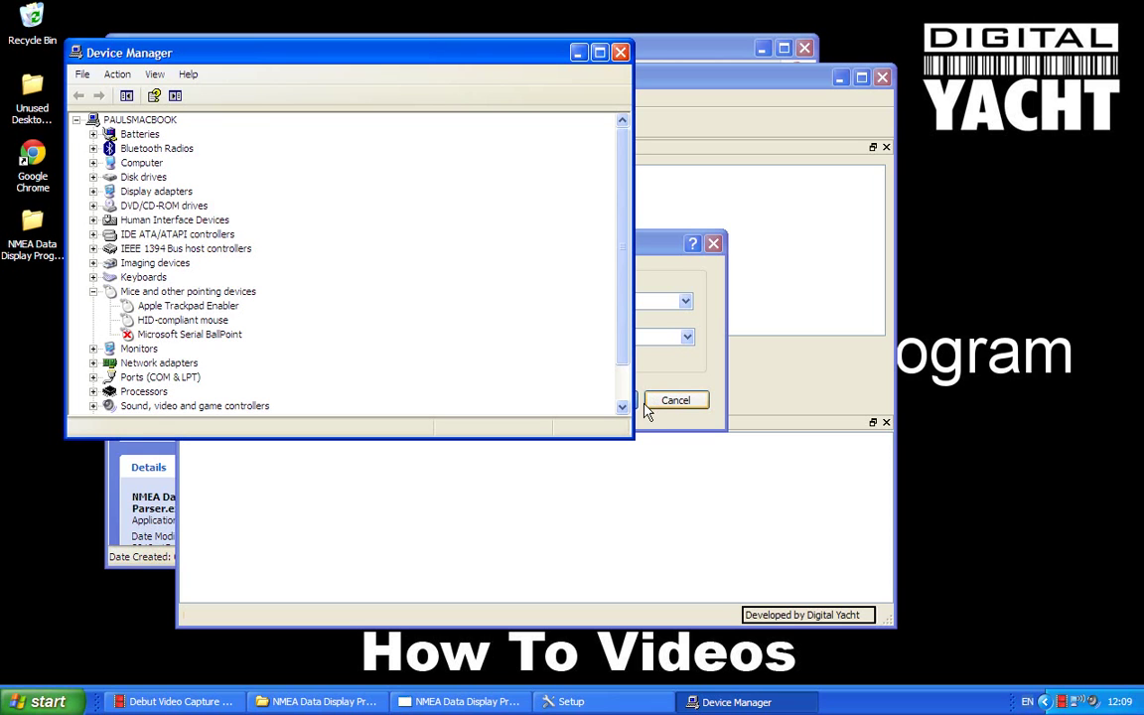
Expand Ports (COM & LPT) to reveal USB Serial Ports COM6 and COM7.
left_click(94, 378)
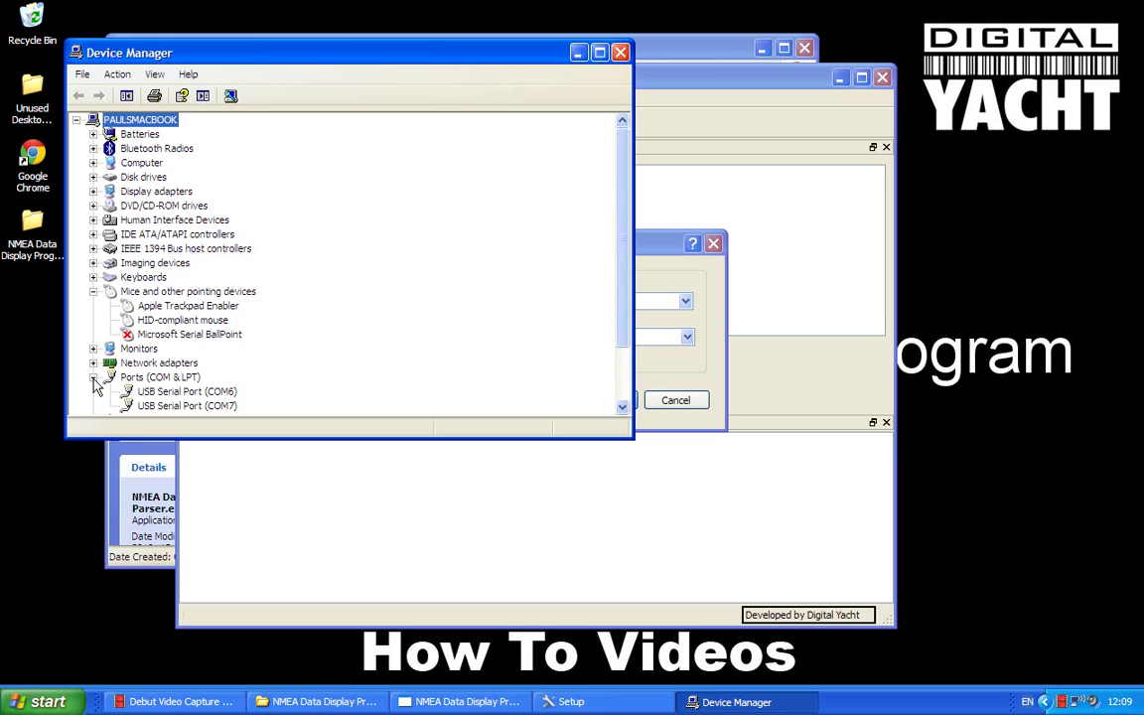
left_click(623, 407)
left_click(622, 407)
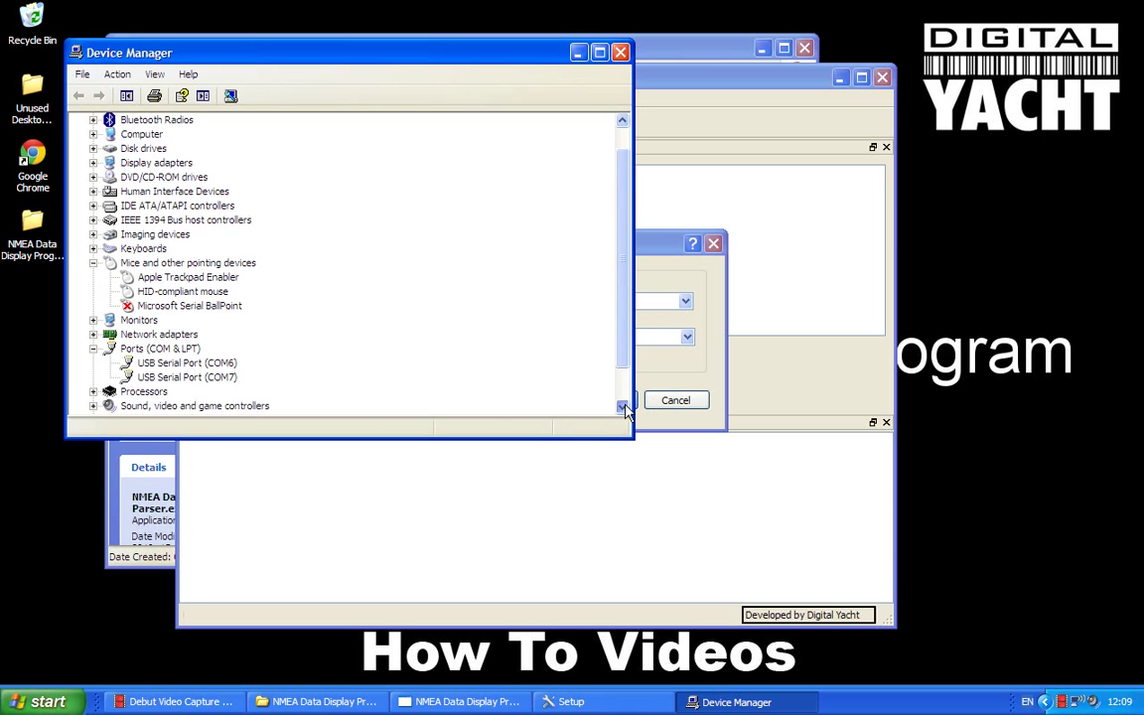
left_click(622, 407)
left_click(623, 407)
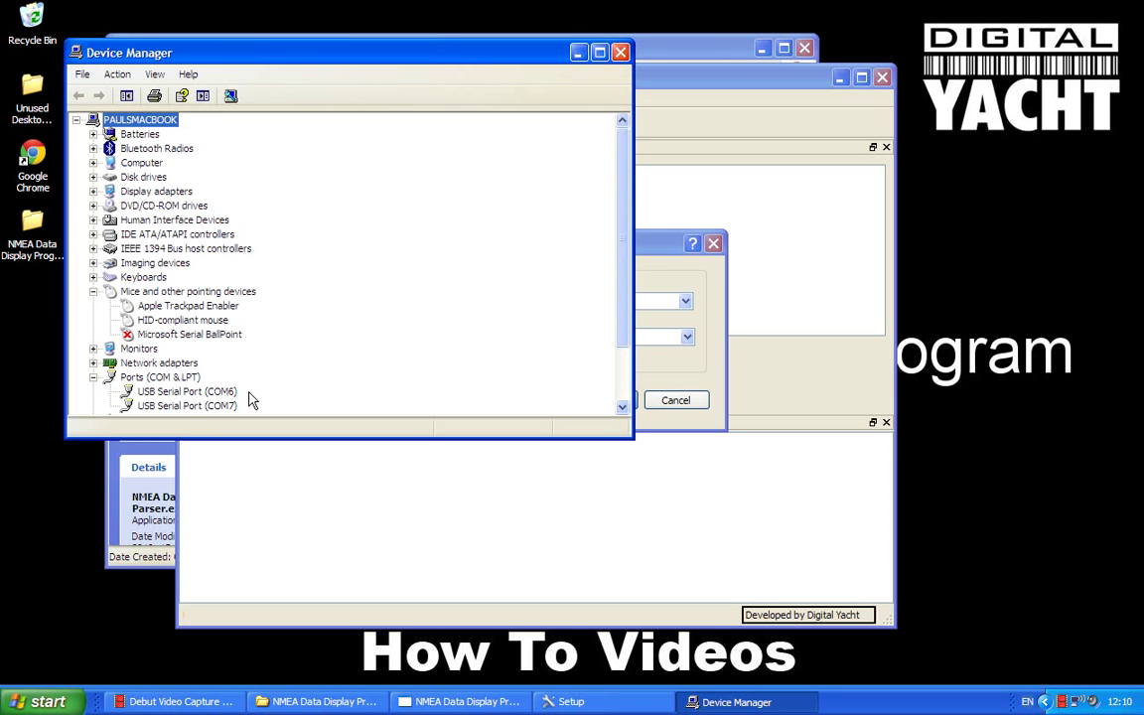
Close Device Manager and set Setup to port COM6 with NMEA type AIS High Speed(38400).
left_click(620, 54)
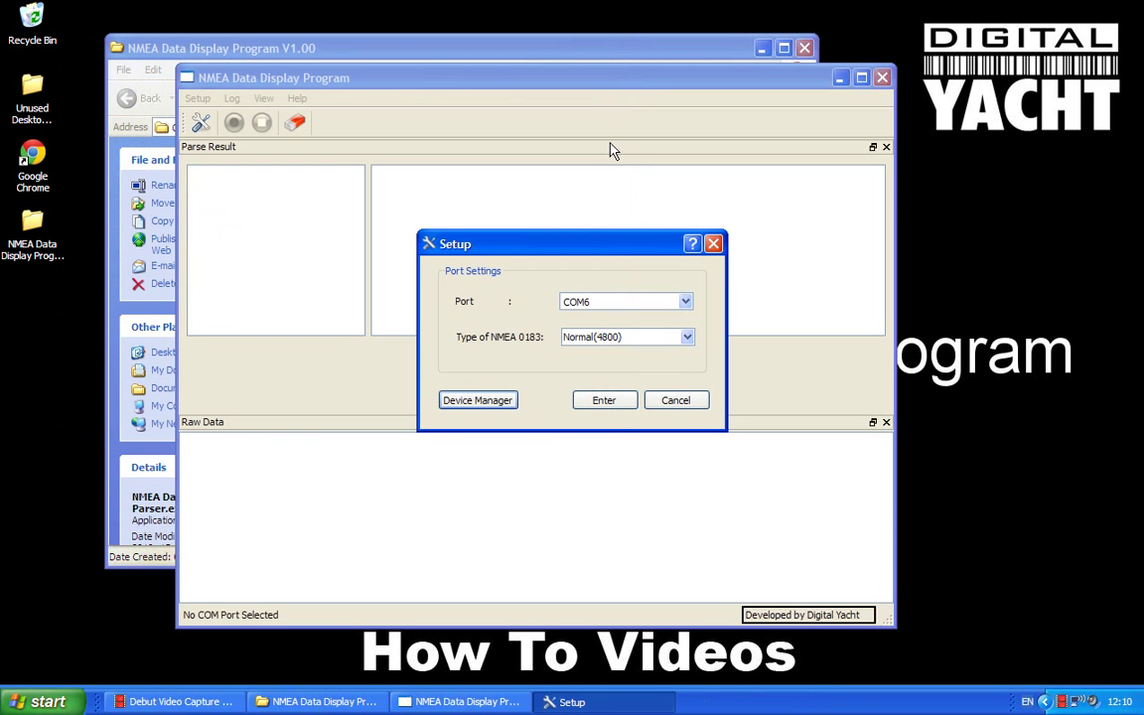
left_click(685, 304)
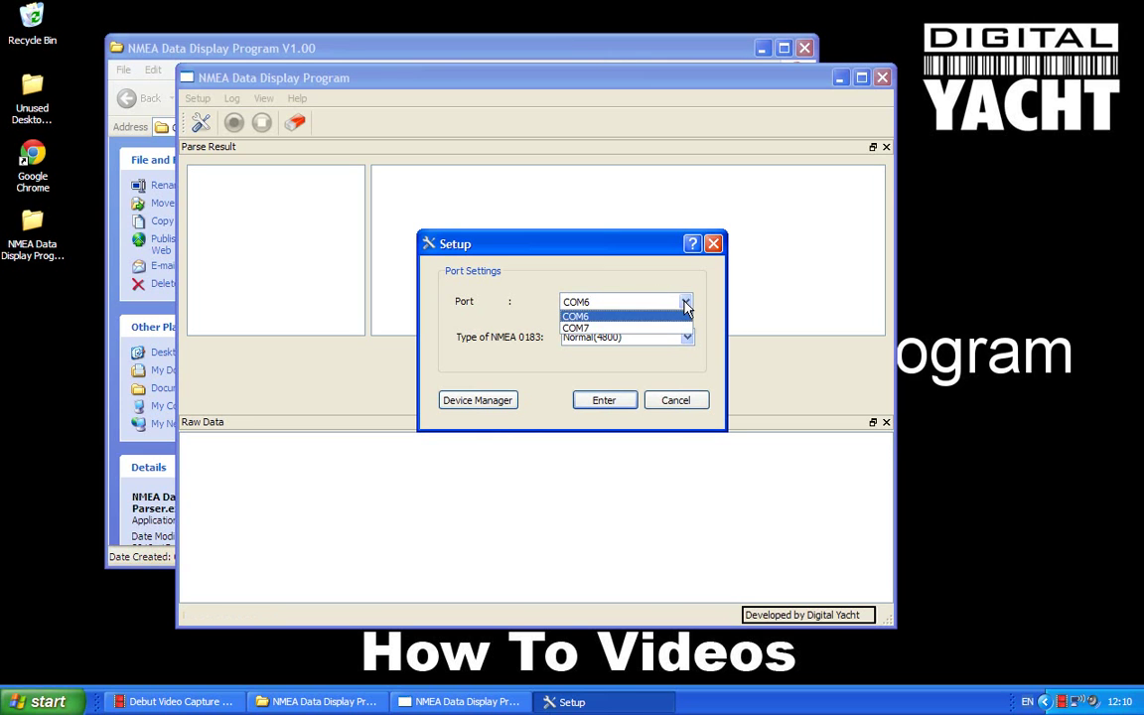
left_click(645, 317)
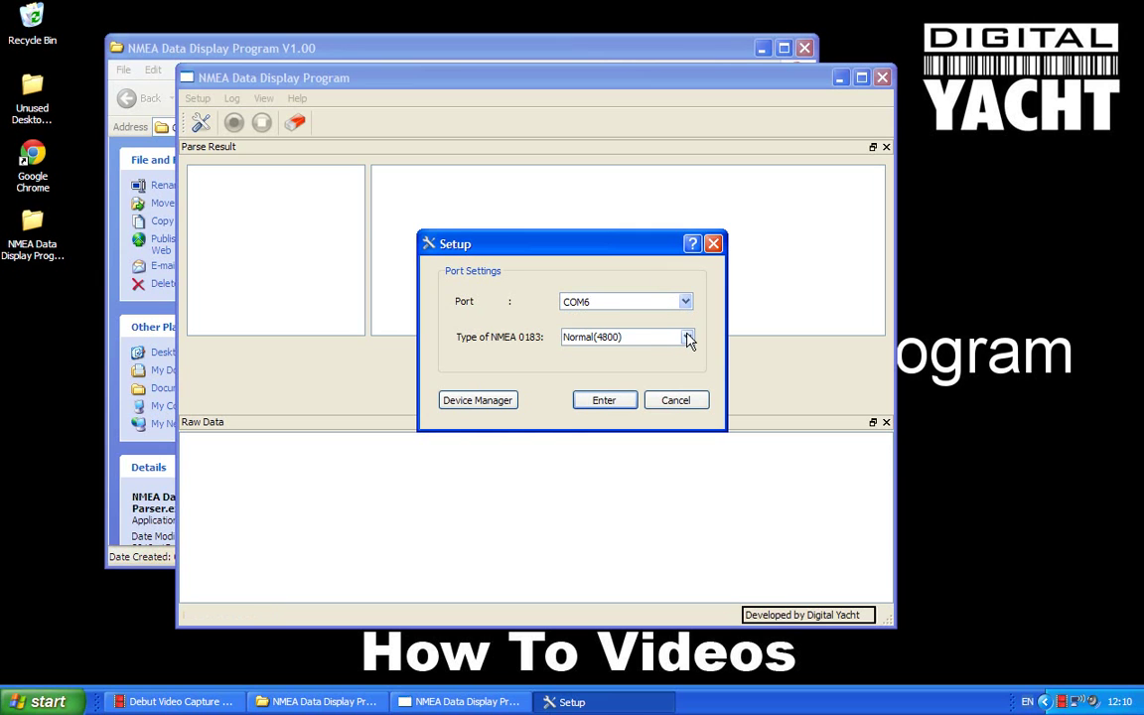
left_click(686, 338)
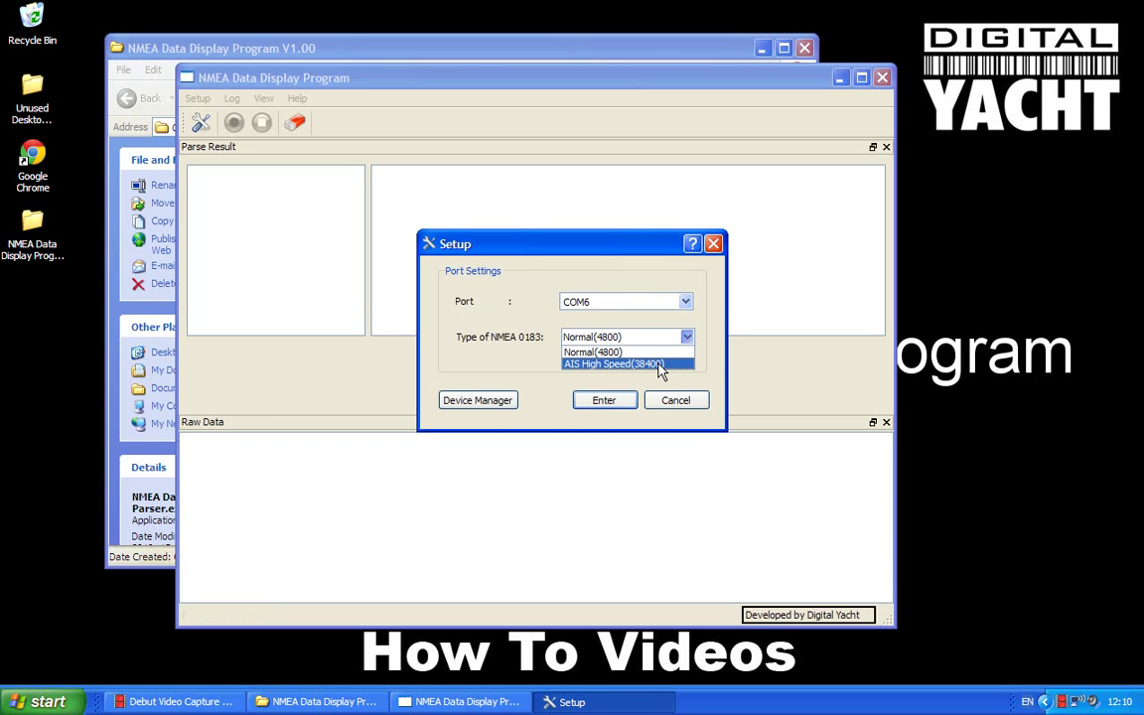
left_click(657, 364)
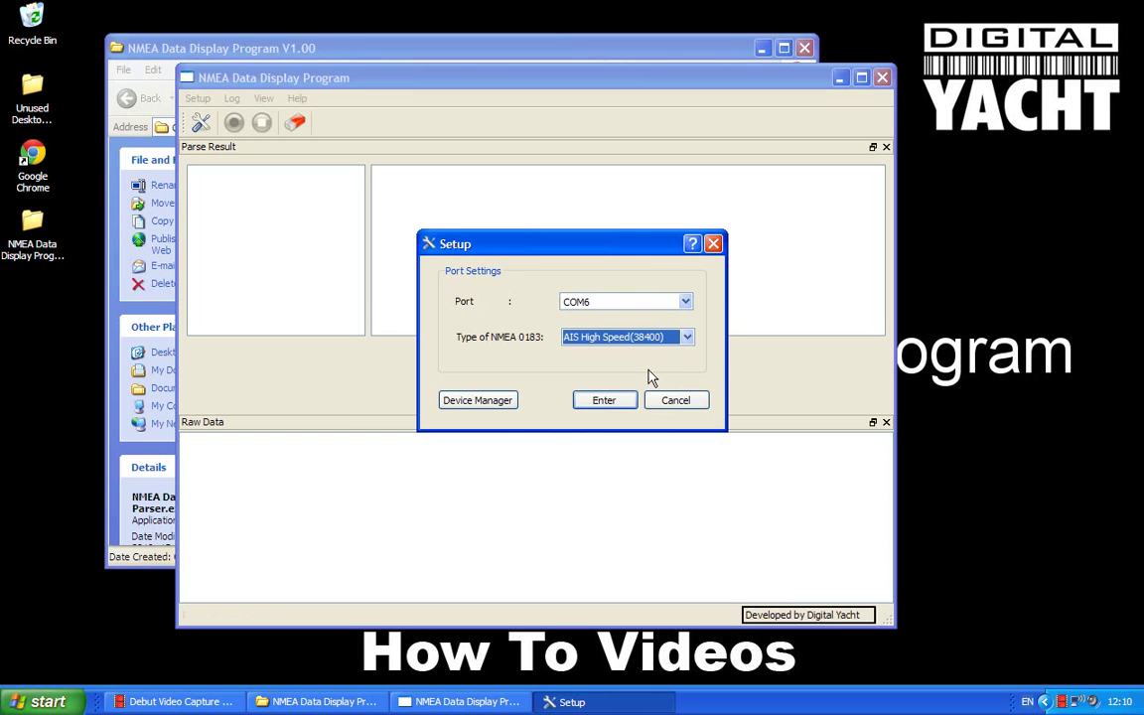
Start listening on COM6 and show the decoded !AIVDM_MSG1 fields.
left_click(605, 401)
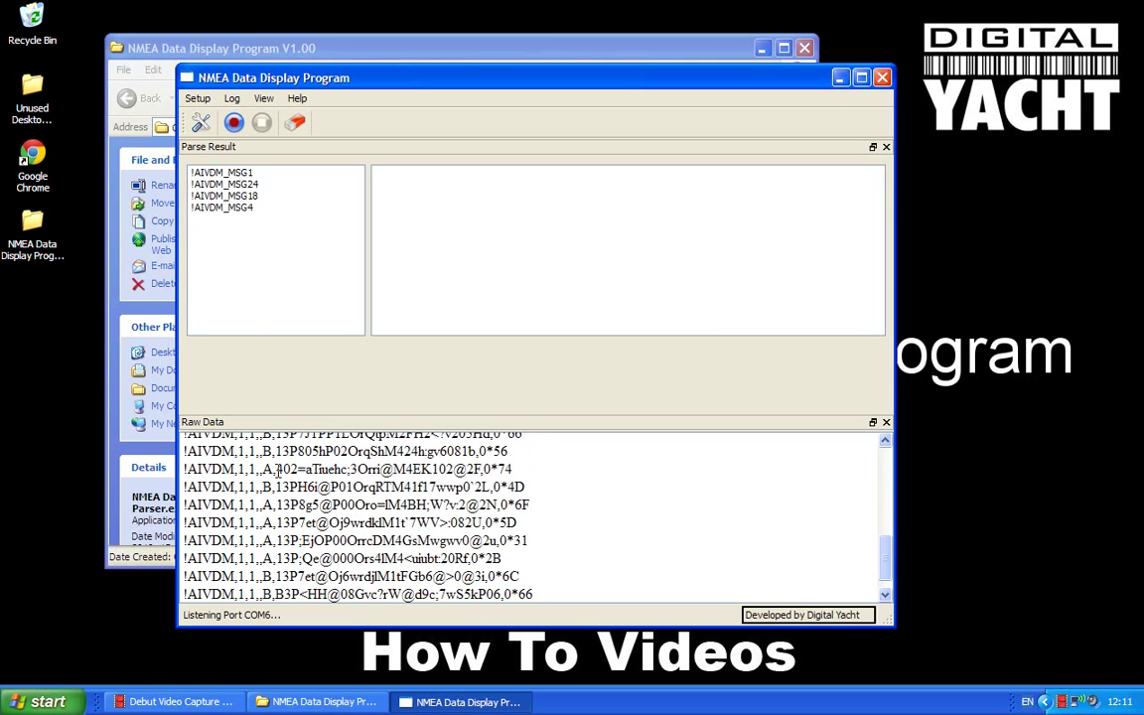
left_click(210, 175)
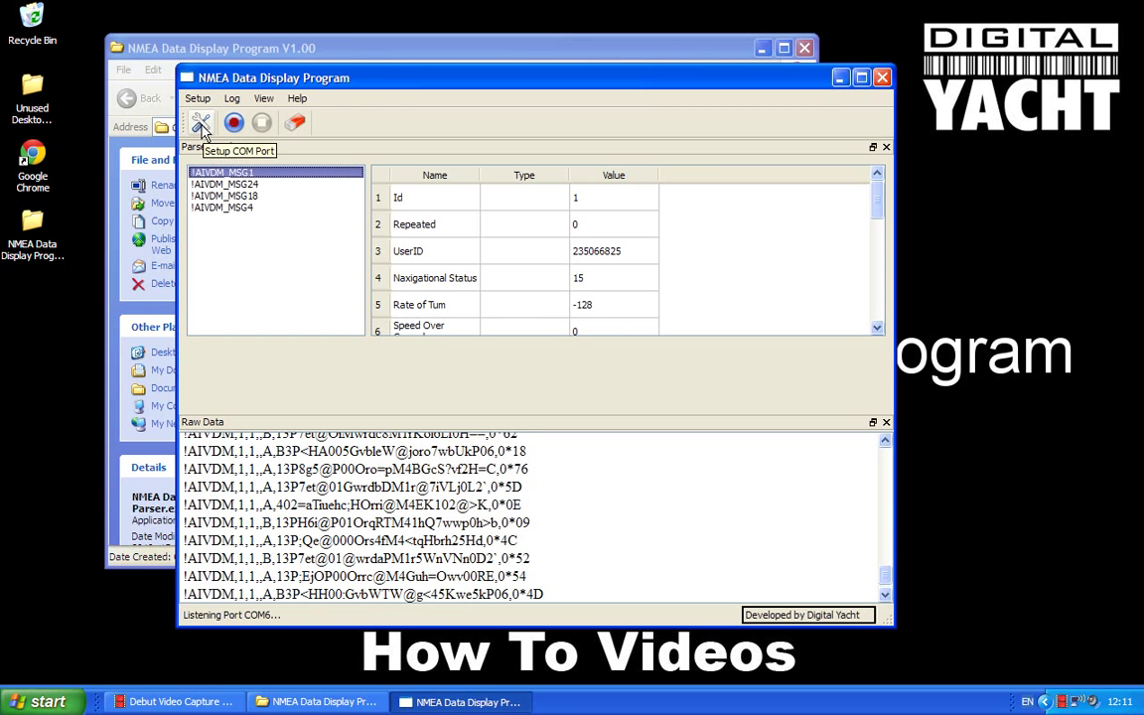
Reopen the COM port Setup dialog from the Setup COM Port toolbar button.
left_click(202, 127)
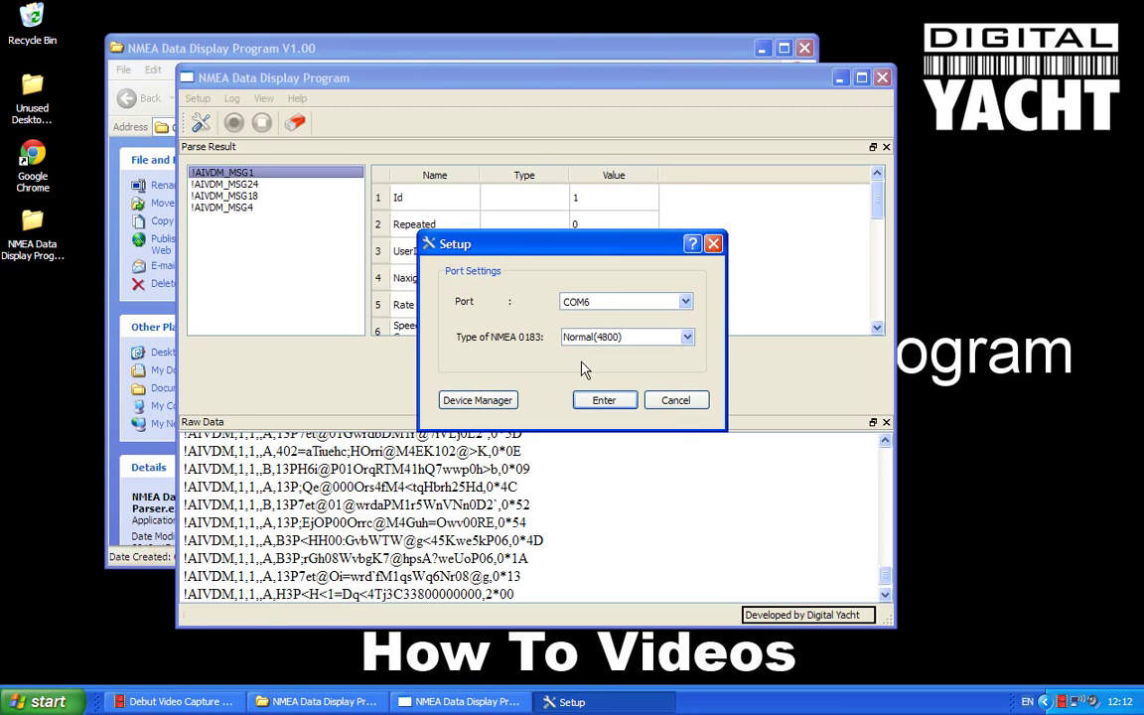
Switch the port to COM7 at Normal(4800) and start receiving GPS sentences.
left_click(685, 303)
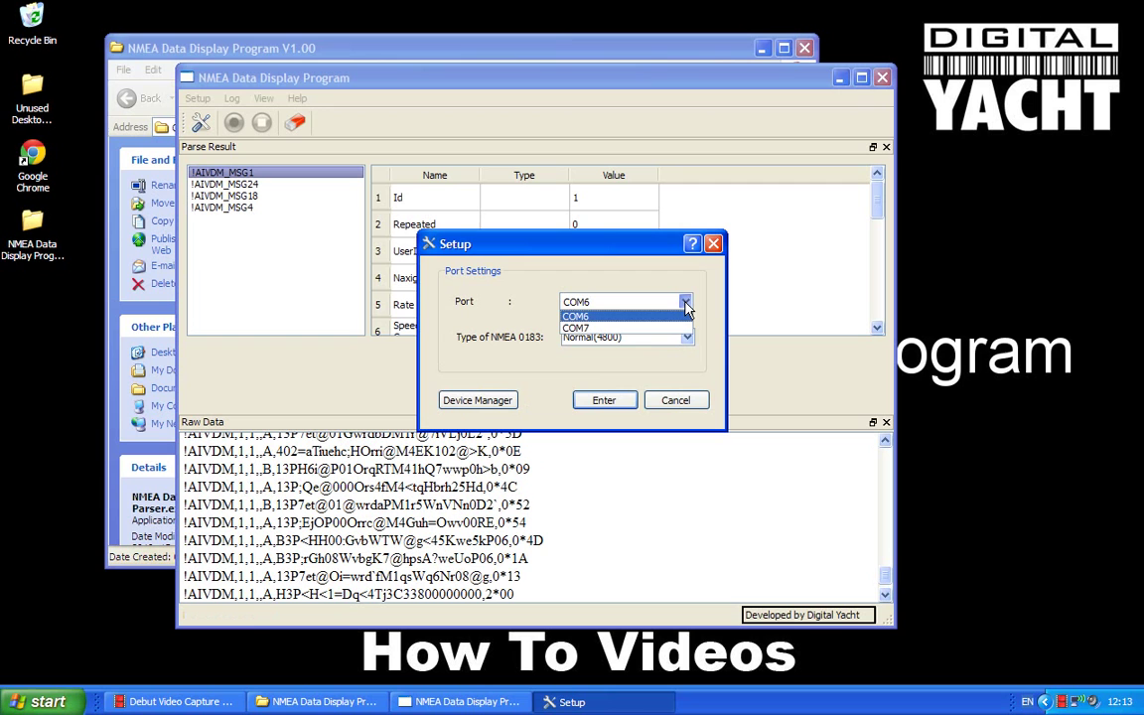
left_click(582, 328)
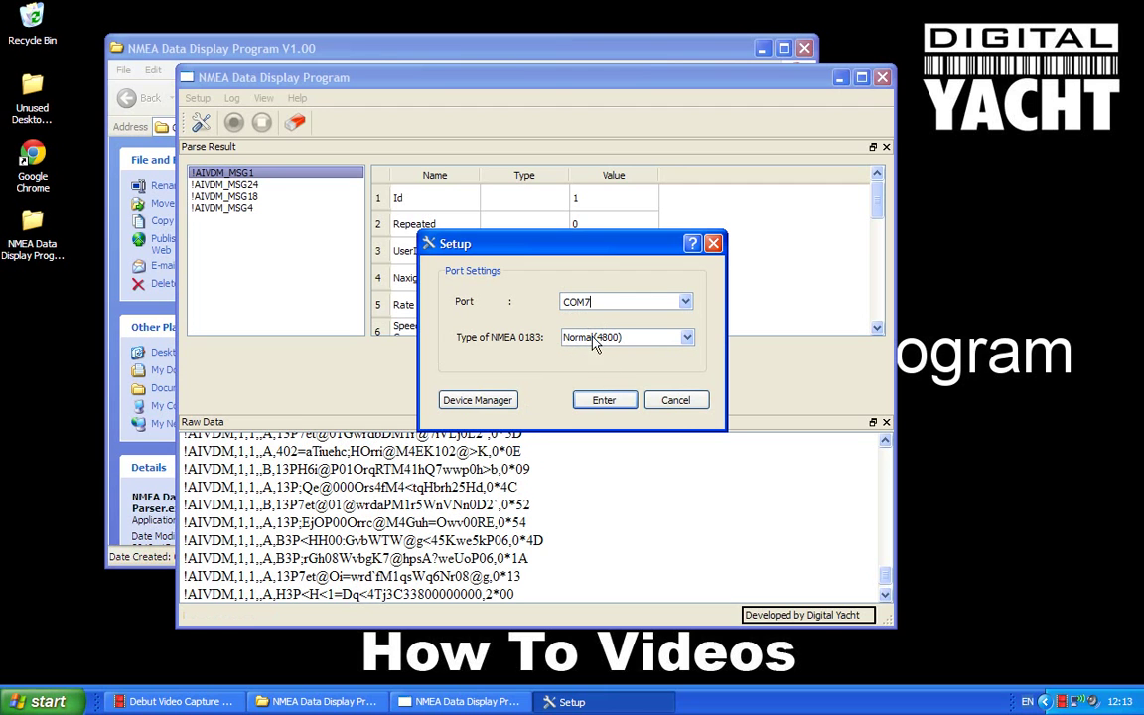
left_click(603, 402)
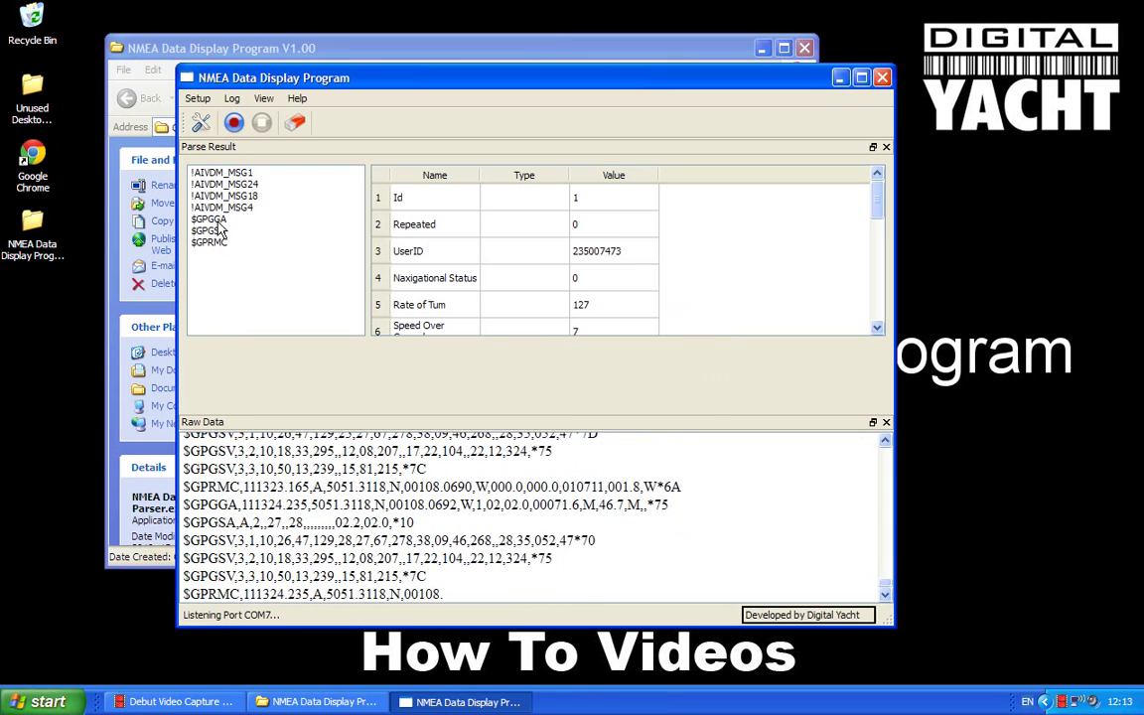
Display the decoded $GPGGA fields, including Latitude 5051.31 N and Longitude 108.073 W.
left_click(218, 222)
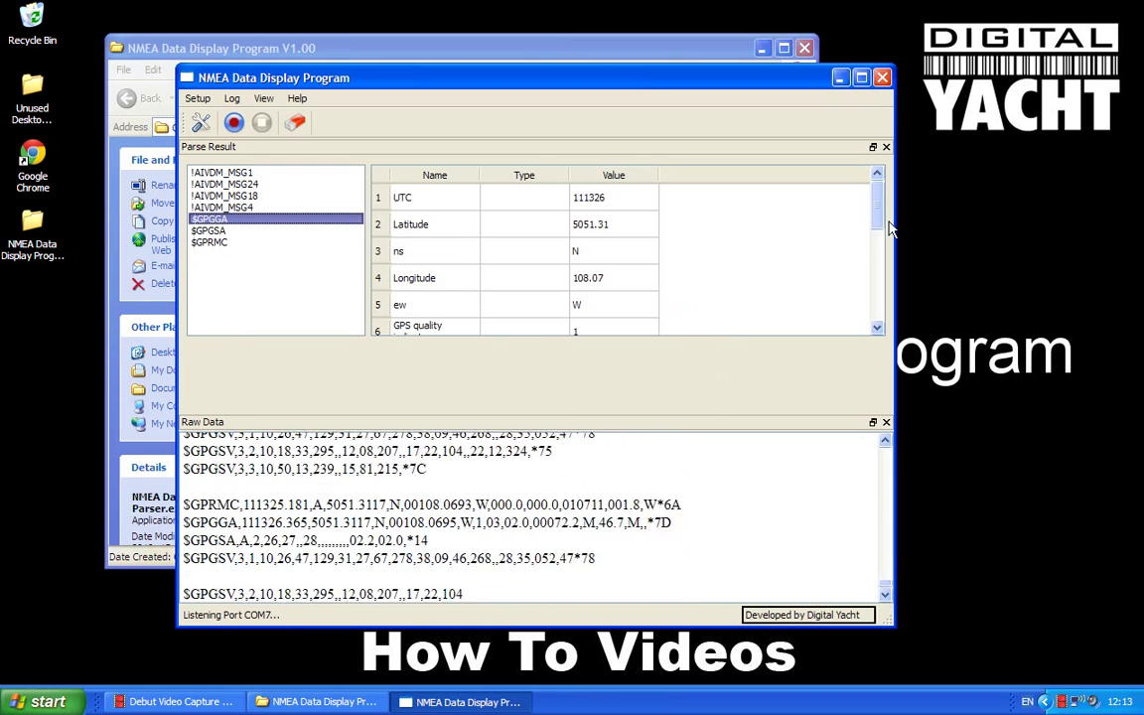
mouse_move(876, 209)
left_mouse_down()
mouse_move(878, 290)
mouse_move(877, 215)
left_mouse_up()
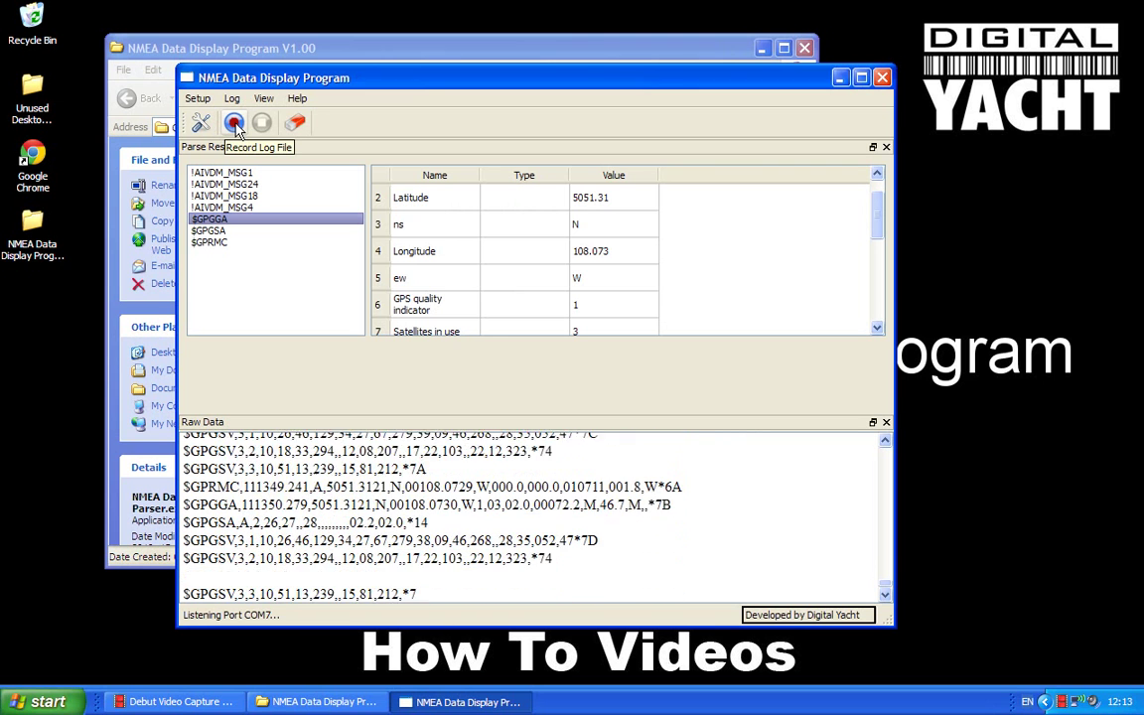
Record the incoming GPS data and save the log as Test.
left_click(235, 125)
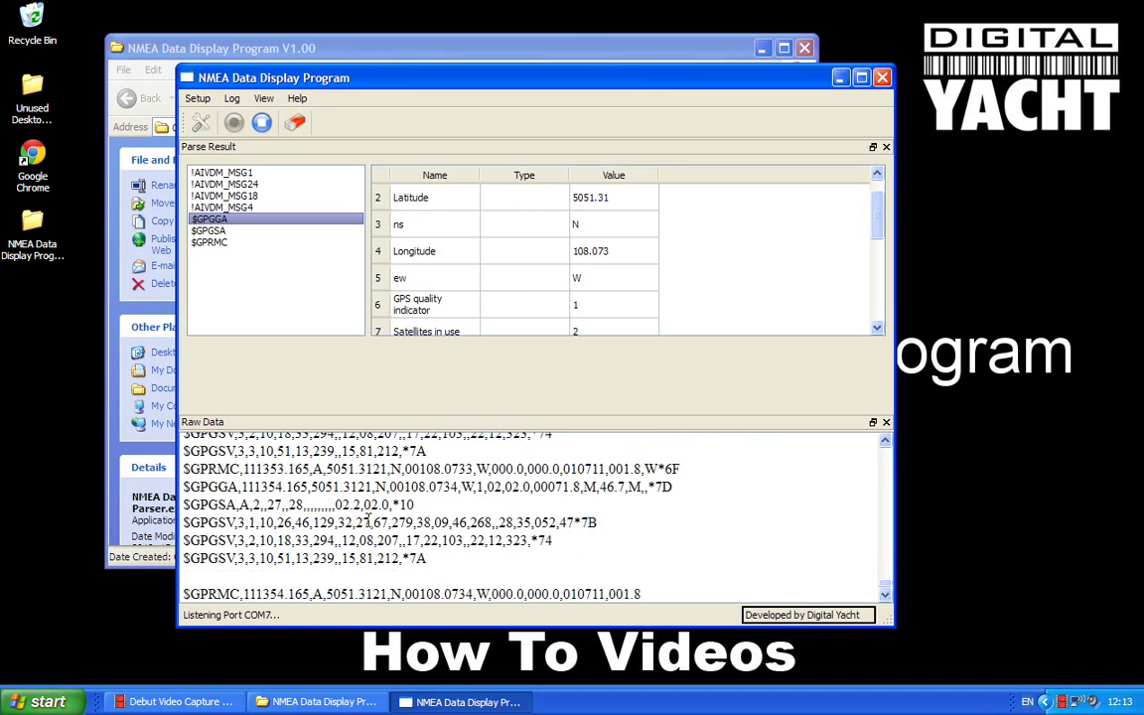
left_click(262, 124)
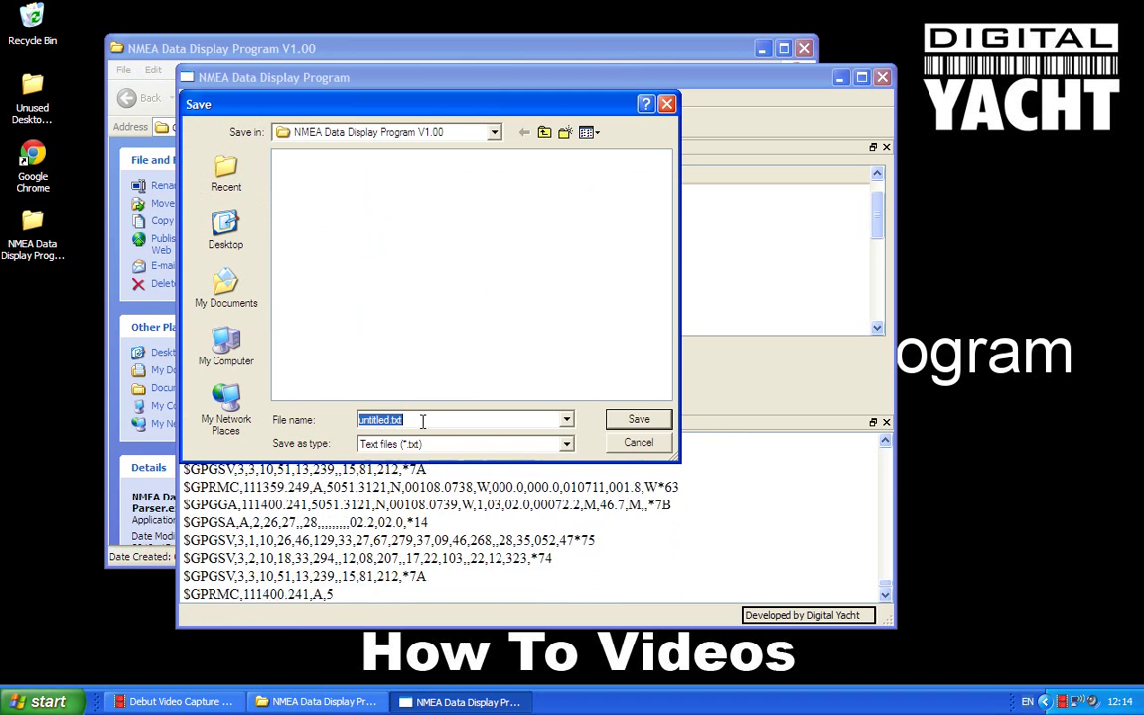
type("Test")
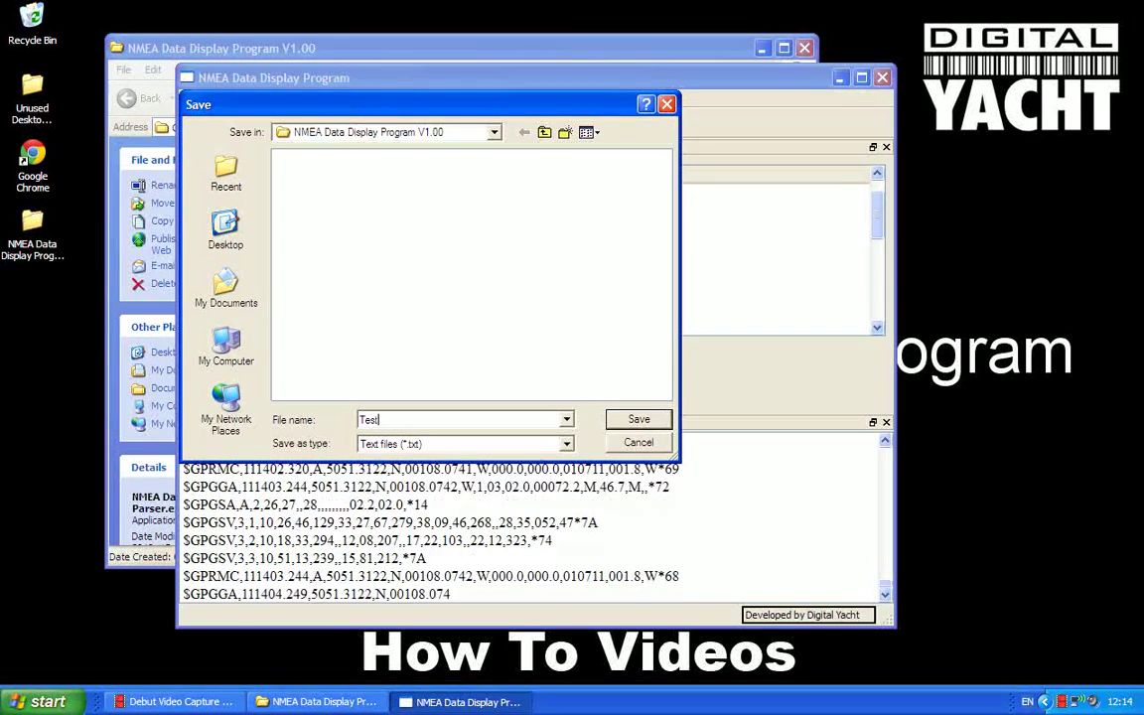
key("Return")
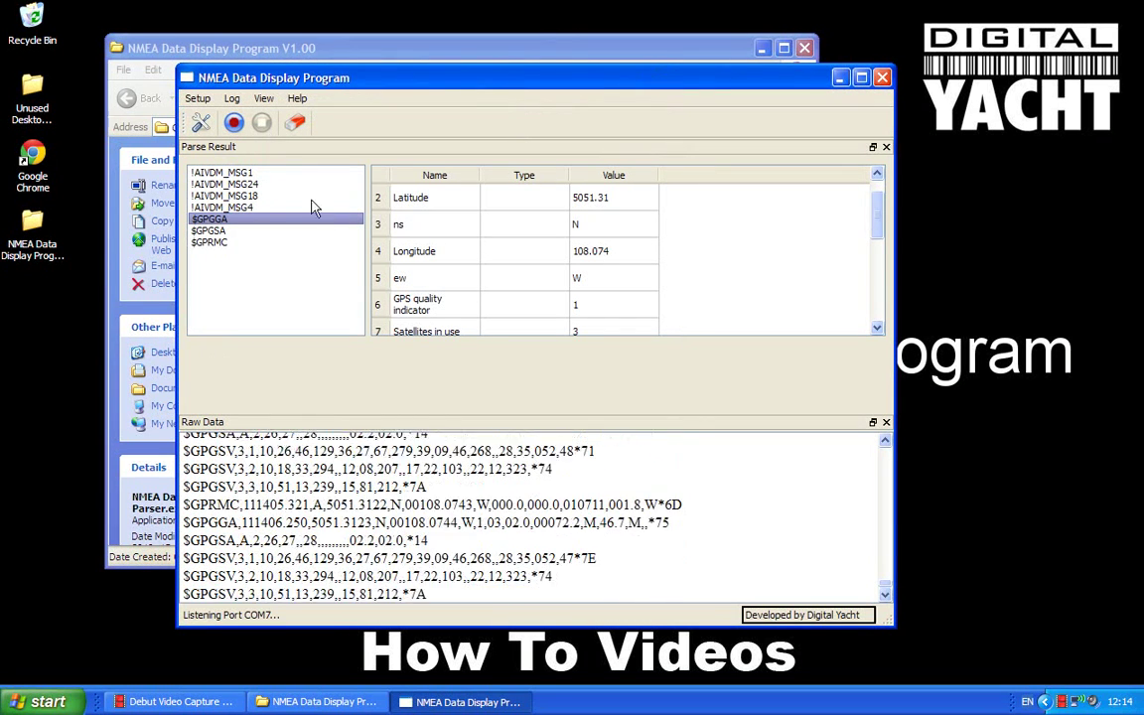
Close the NMEA program and open Test.txt to view the logged GPS sentences.
left_click(882, 78)
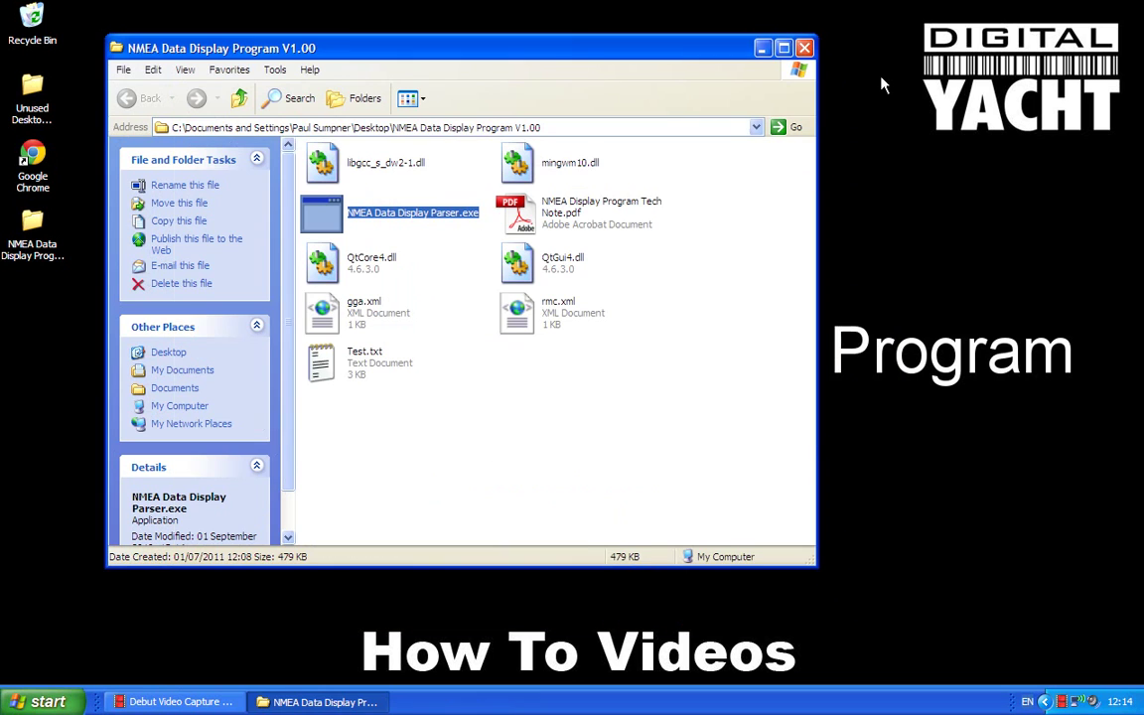
double_click(359, 365)
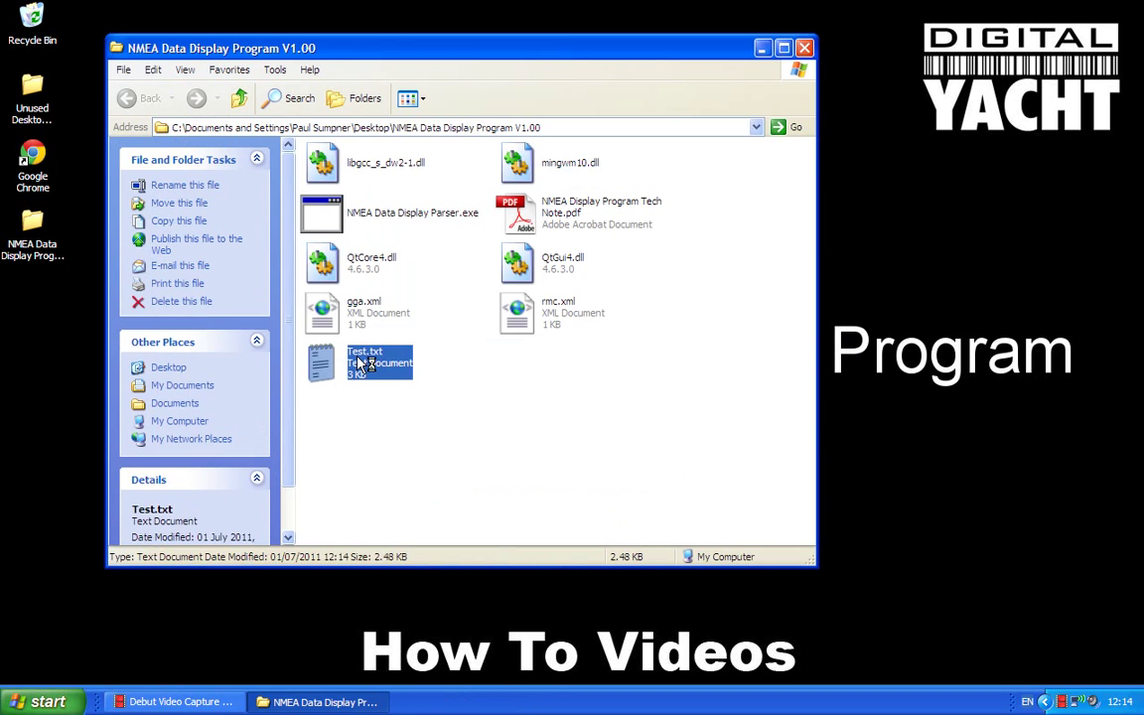